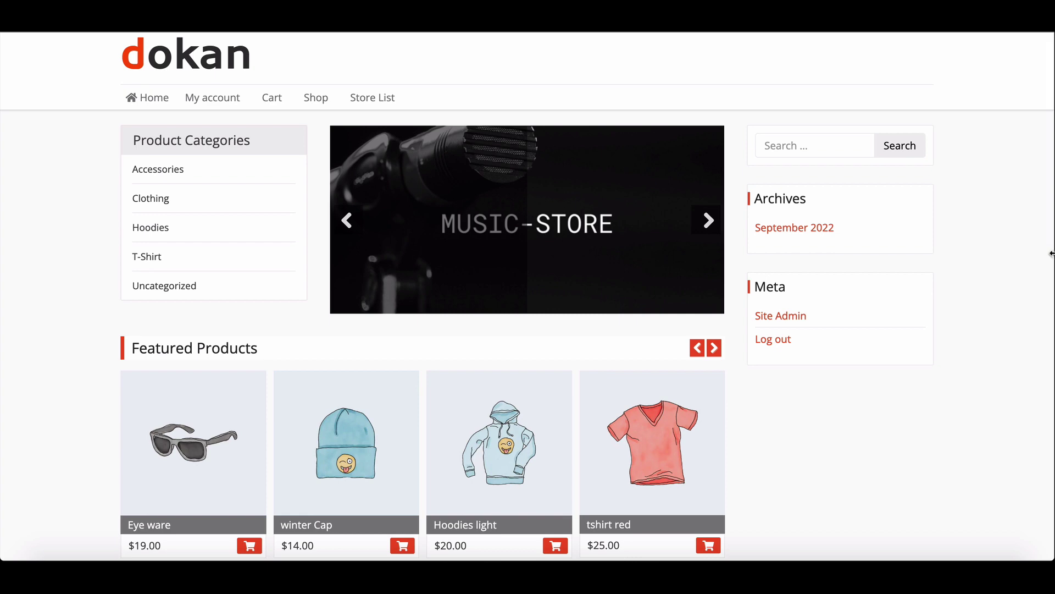
# - Go from the vendor dashboard overview to the Coupons page, which lists no coupons yet
pyautogui.scroll(-3, 1033, 236)
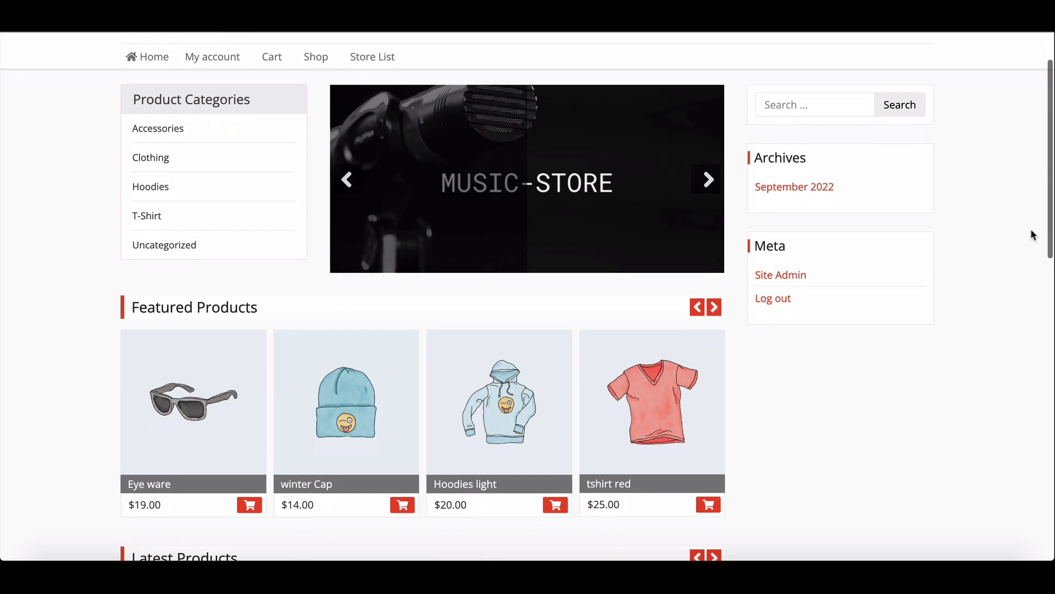
pyautogui.scroll(-5, 1034, 235)
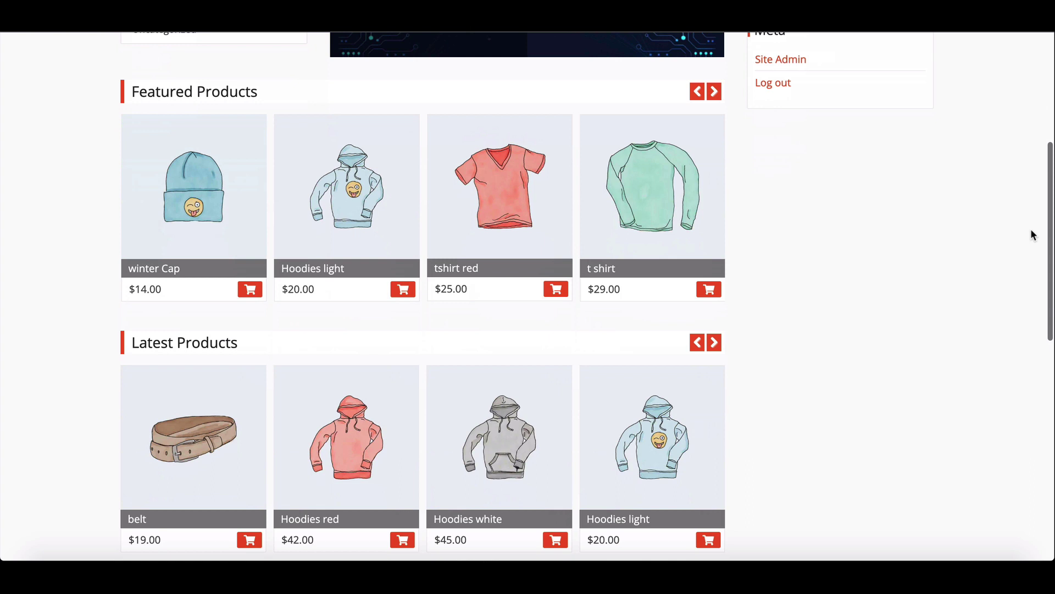
pyautogui.scroll(-5, 1033, 236)
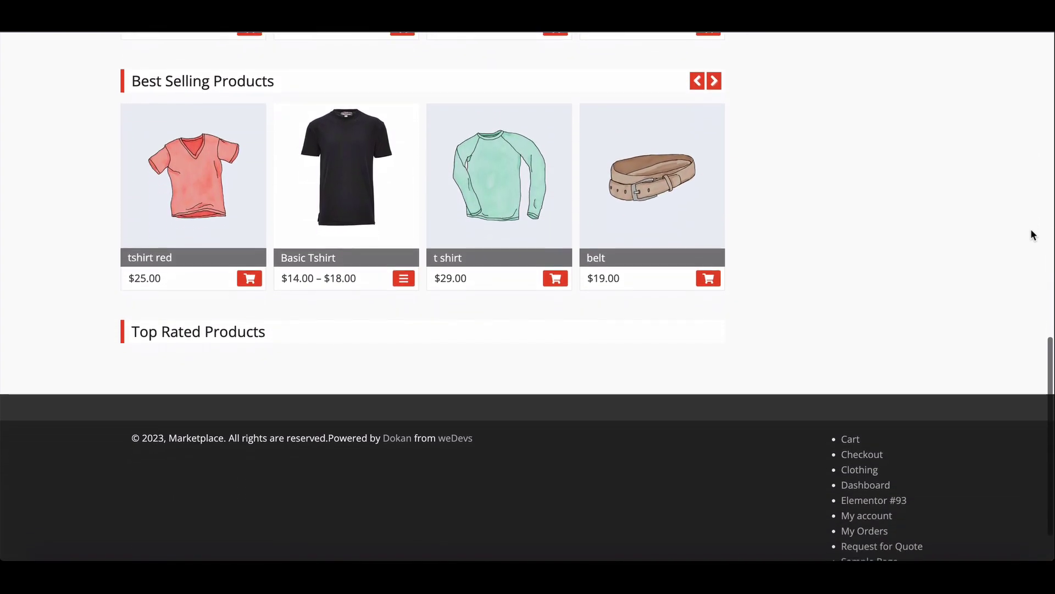
pyautogui.scroll(3, 1031, 230)
pyautogui.scroll(6, 1031, 235)
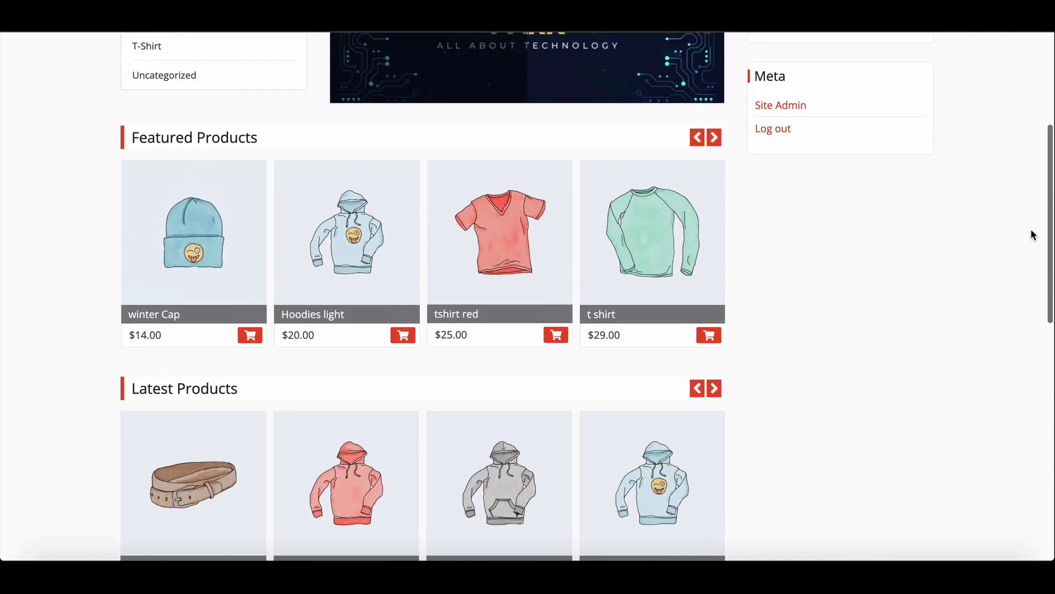
pyautogui.scroll(2, 1033, 235)
pyautogui.scroll(2, 1031, 235)
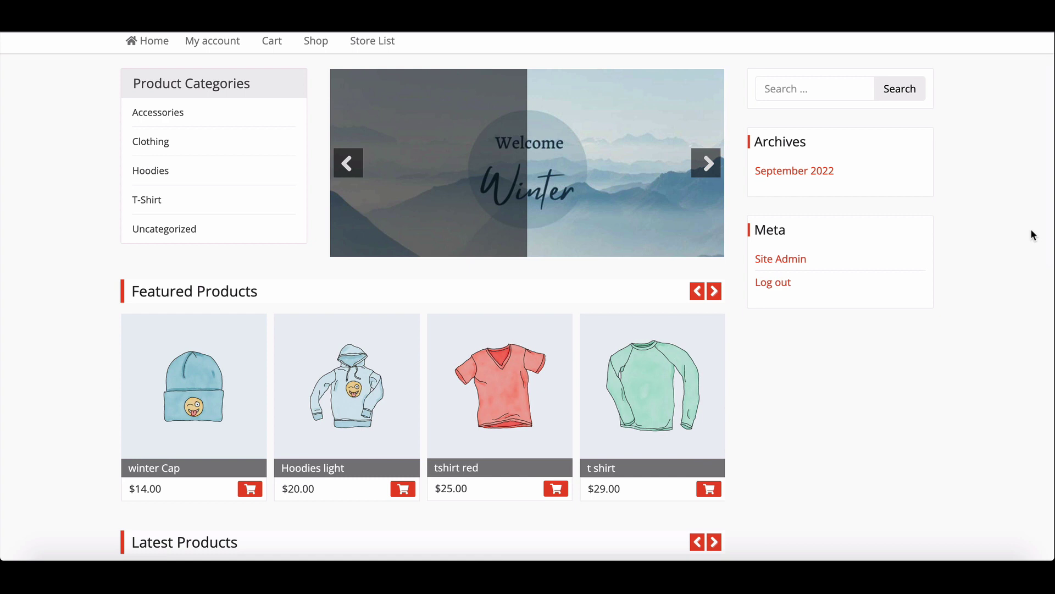
pyautogui.scroll(-1, 1031, 235)
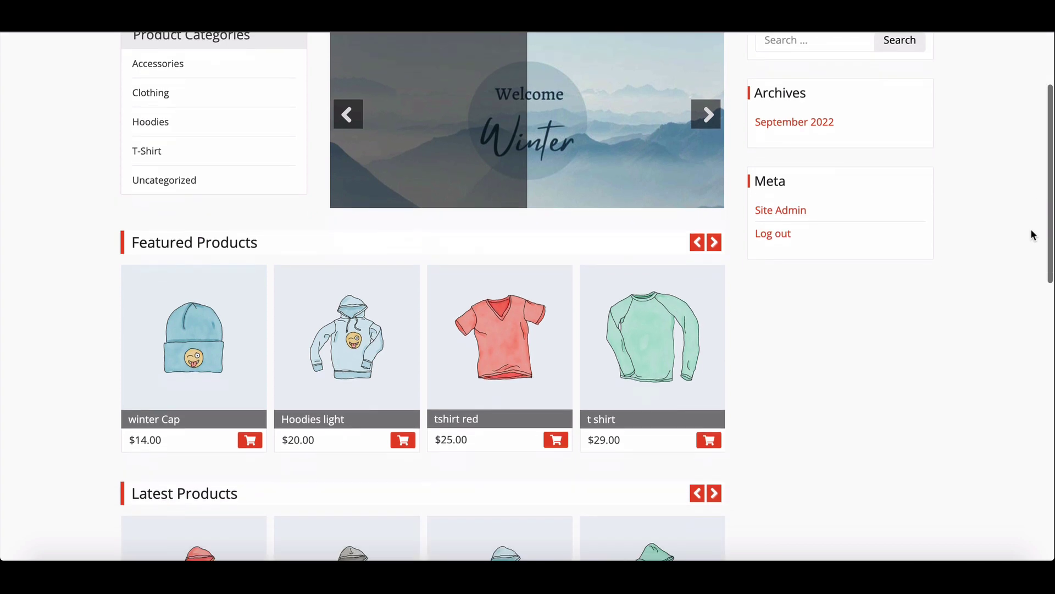
pyautogui.scroll(-6, 1031, 230)
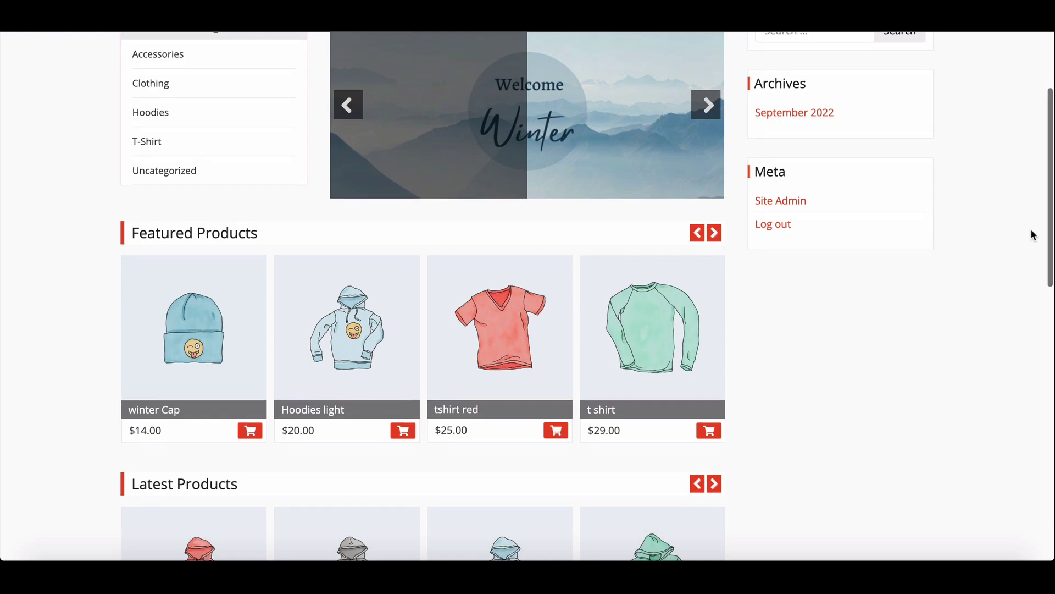
pyautogui.scroll(-7, 1031, 228)
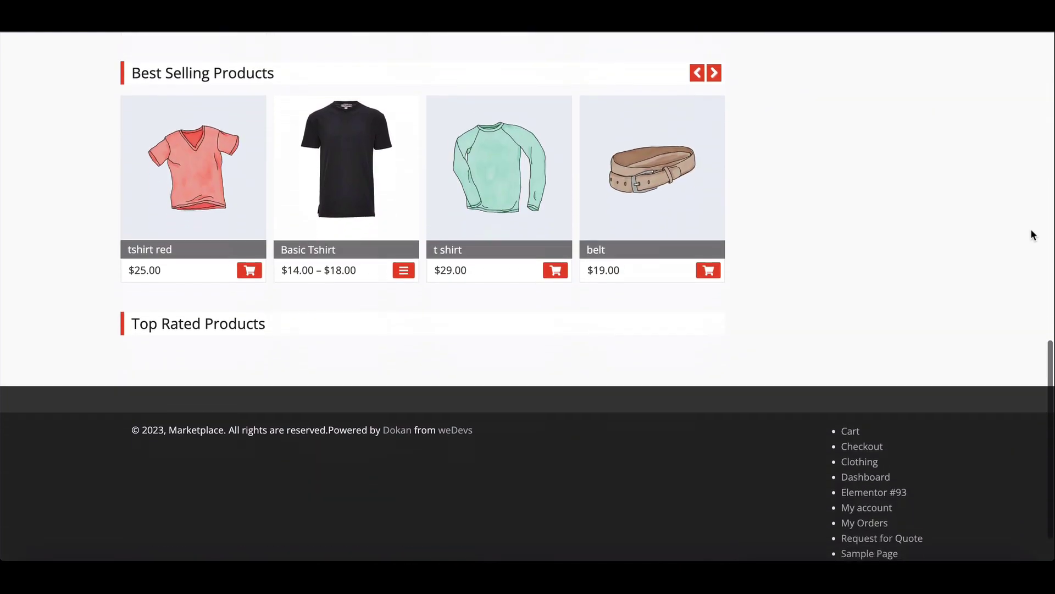
pyautogui.scroll(14, 1030, 229)
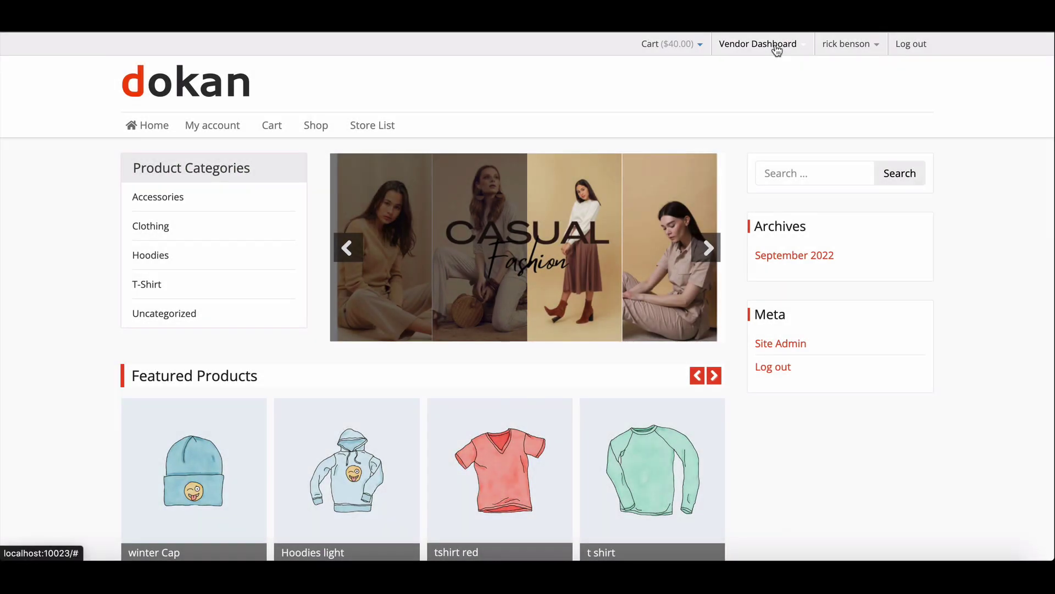
pyautogui.click(776, 50)
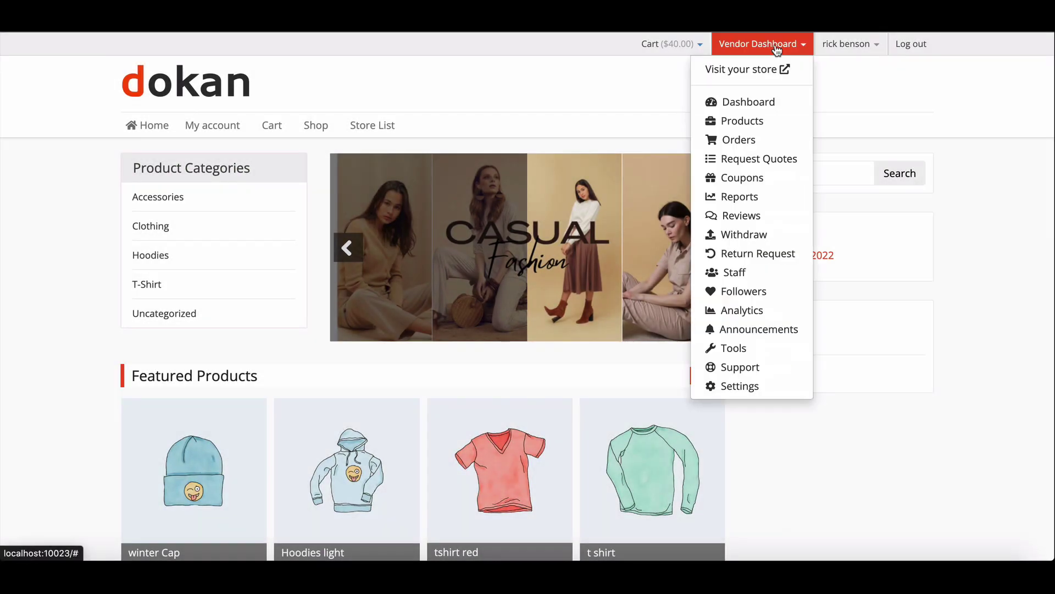
pyautogui.click(750, 101)
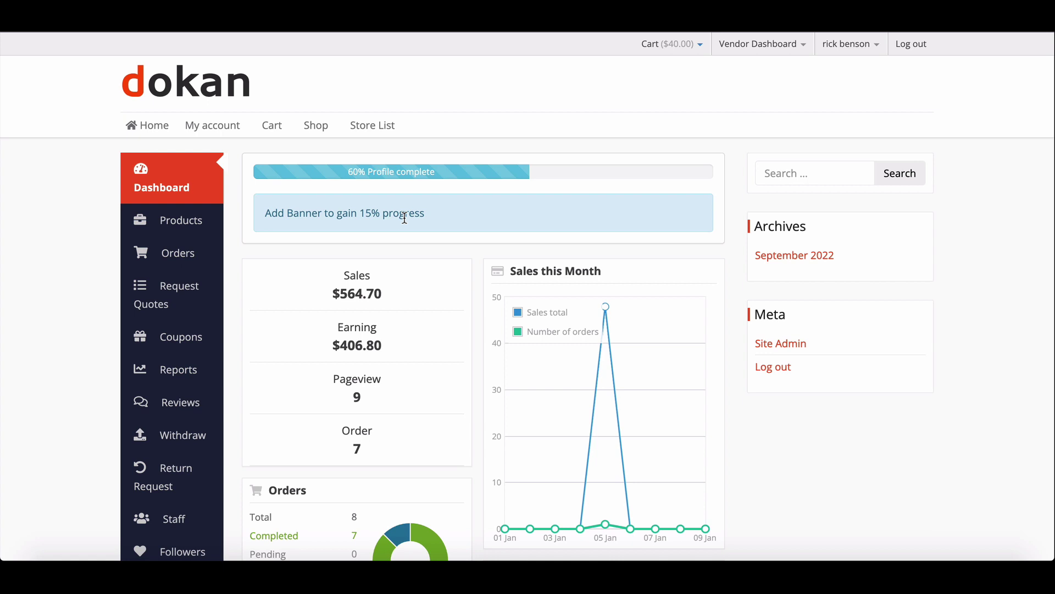
pyautogui.click(183, 340)
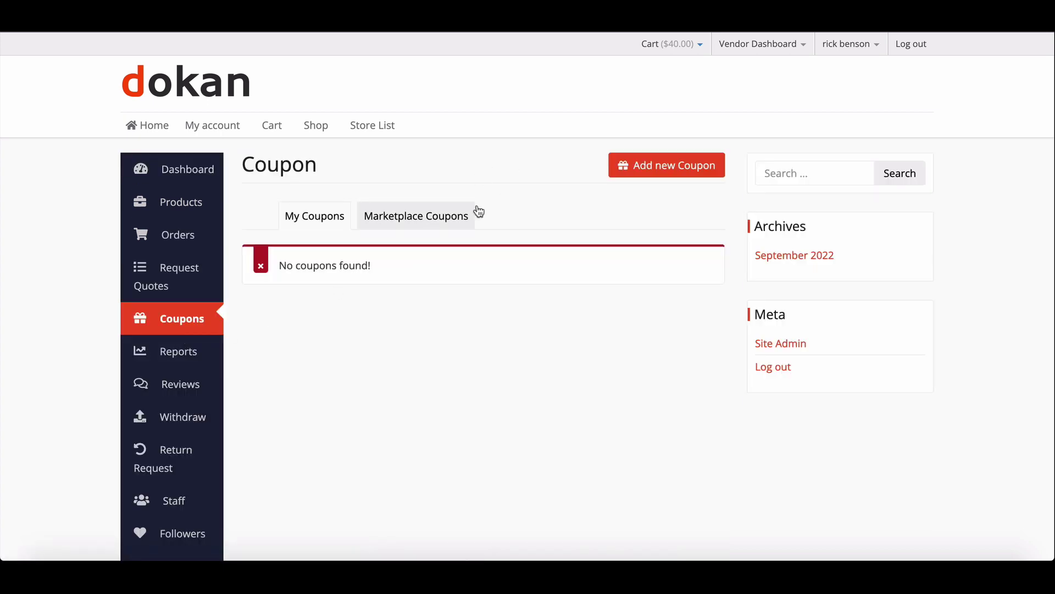
# - Add a new coupon titled 'Sale' with the description 'Year end sale!!!!'
pyautogui.click(636, 174)
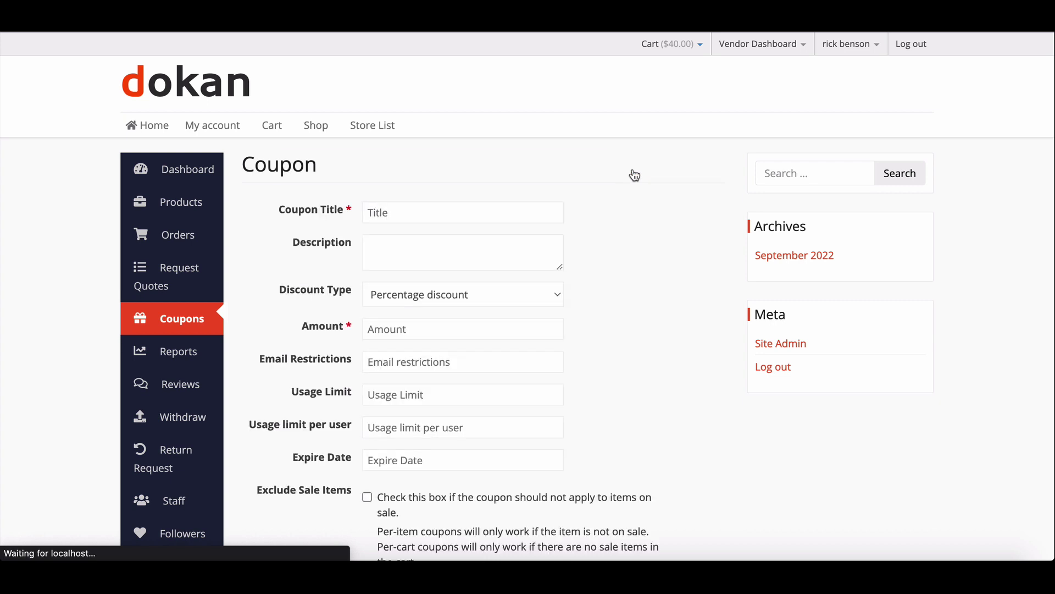
pyautogui.click(391, 213)
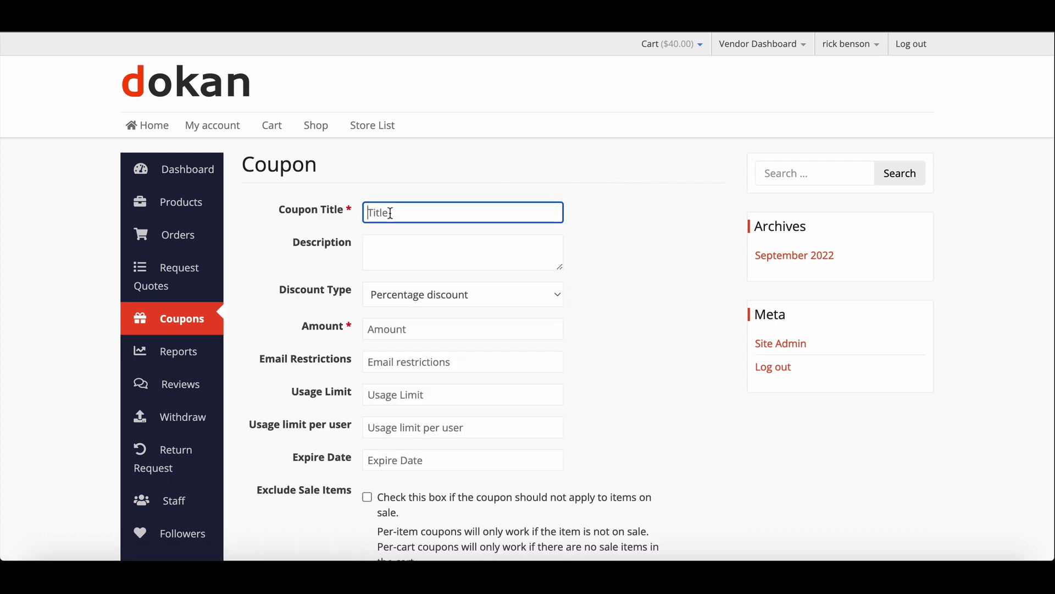
pyautogui.write('Sale')
pyautogui.click(385, 251)
pyautogui.write('Year')
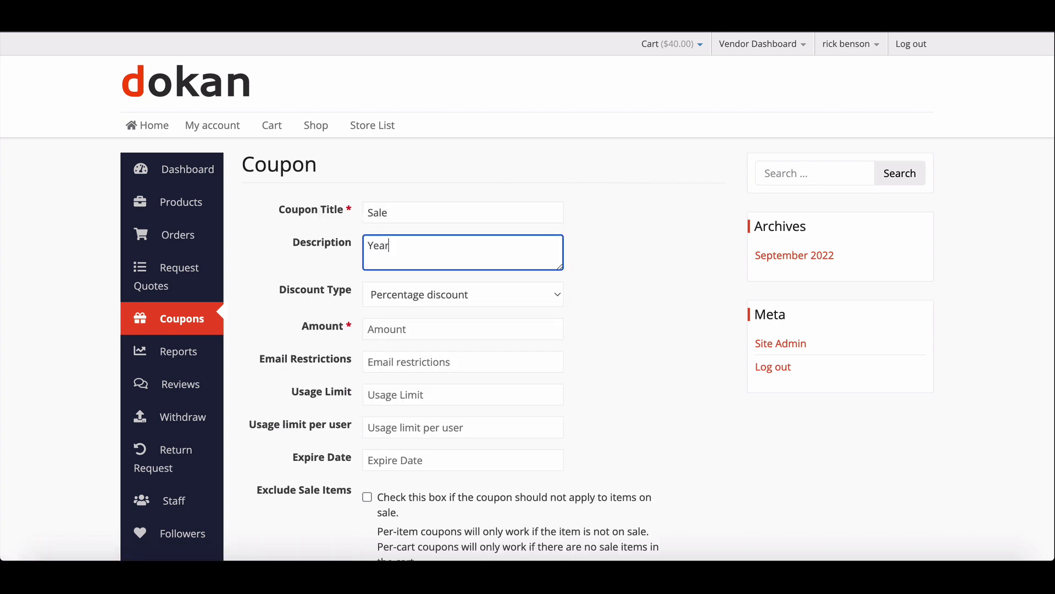
pyautogui.write(' end sale!!!!')
pyautogui.click(382, 301)
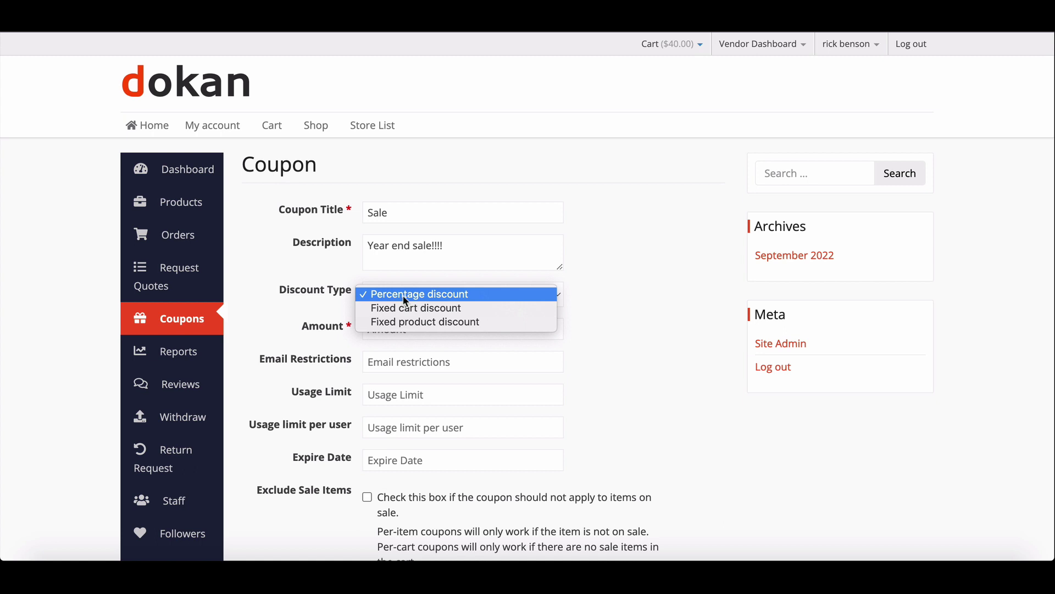
# - Keep Percentage discount as the type and set the coupon amount to 15
pyautogui.click(404, 296)
pyautogui.click(385, 330)
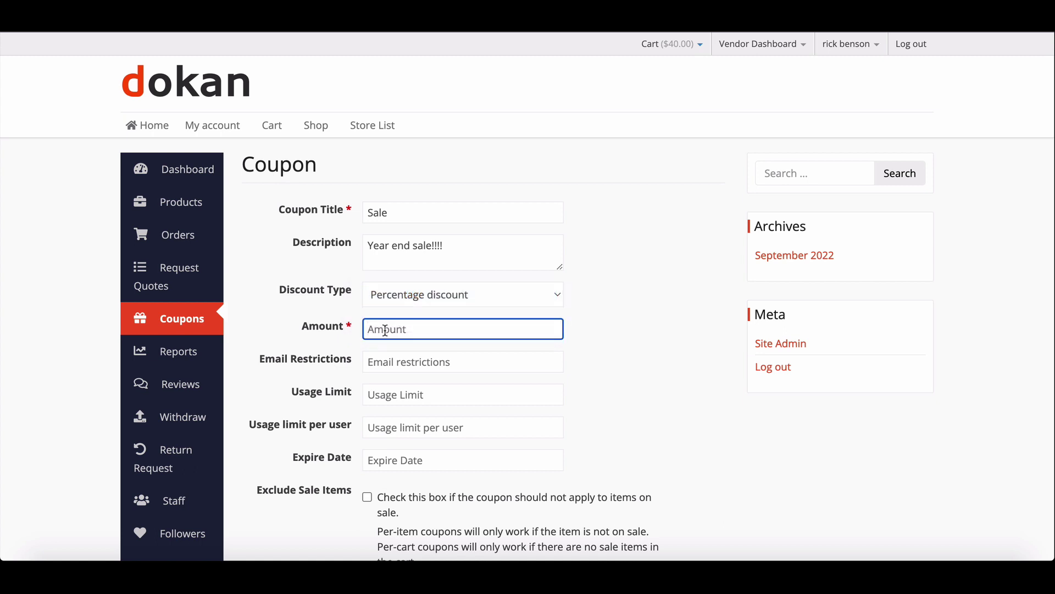
pyautogui.write('15')
pyautogui.click(357, 377)
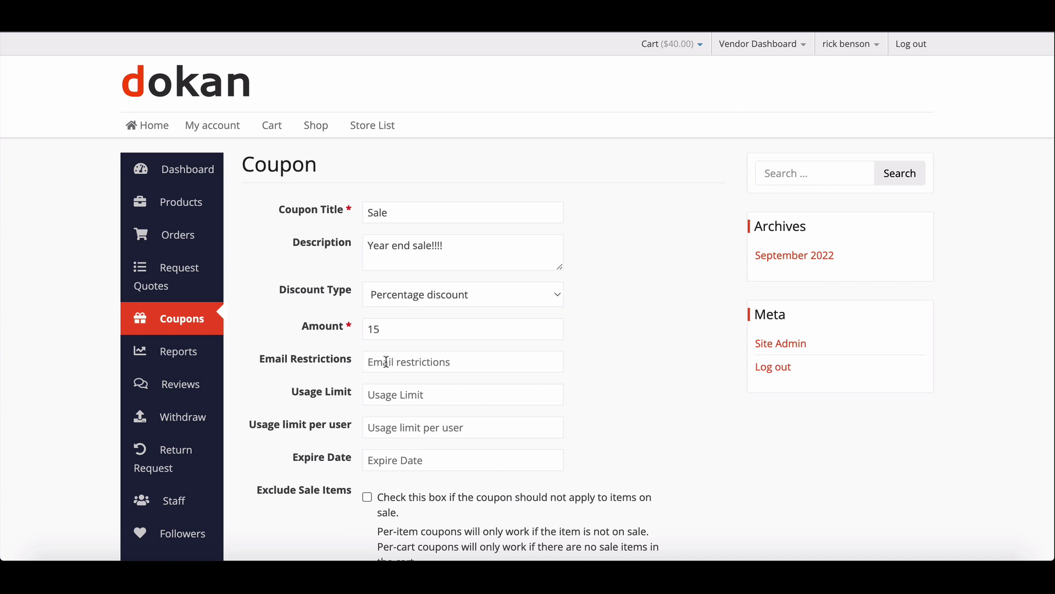
# - Set usage limit 100, 5 uses per user, and expiry date 31 January 2023
pyautogui.click(397, 392)
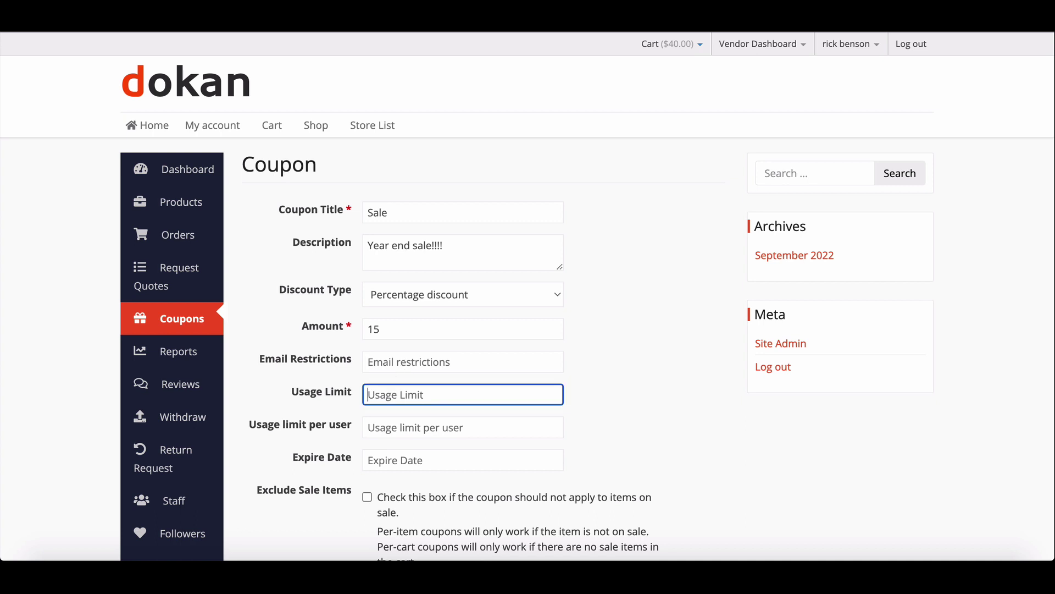
pyautogui.write('1000')
pyautogui.click(385, 429)
pyautogui.write('5')
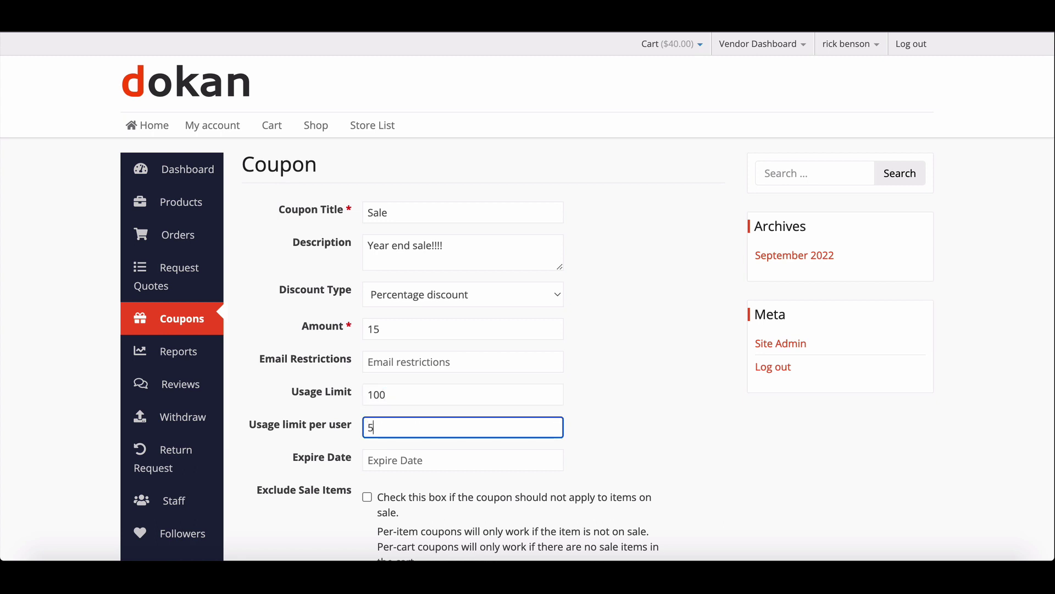
pyautogui.click(378, 460)
pyautogui.click(399, 435)
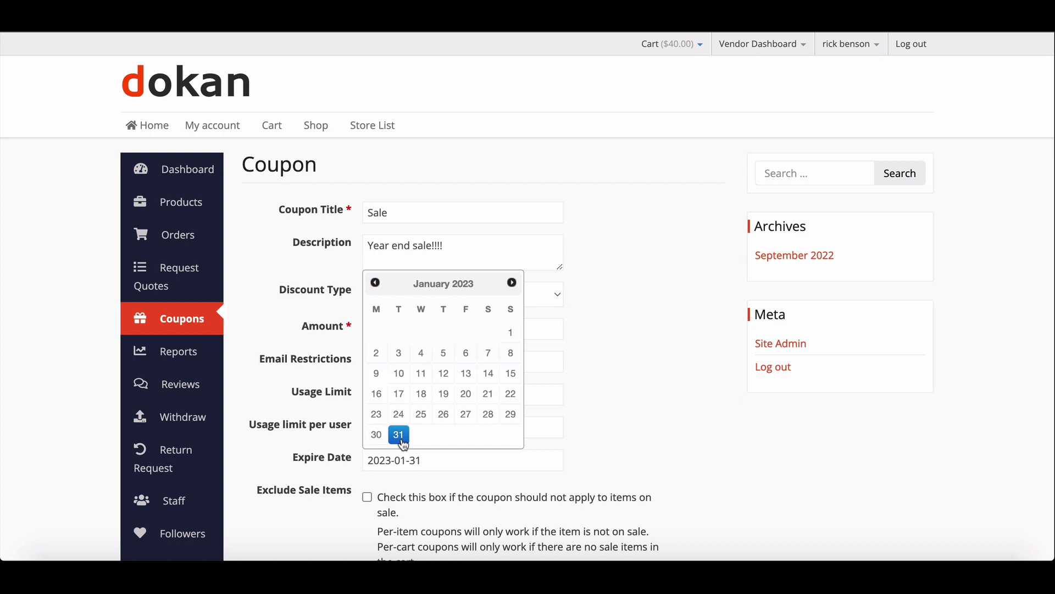
# - Add Hoodies (#76) and Hoodies light (#77) as the coupon's products
pyautogui.scroll(-1, 325, 464)
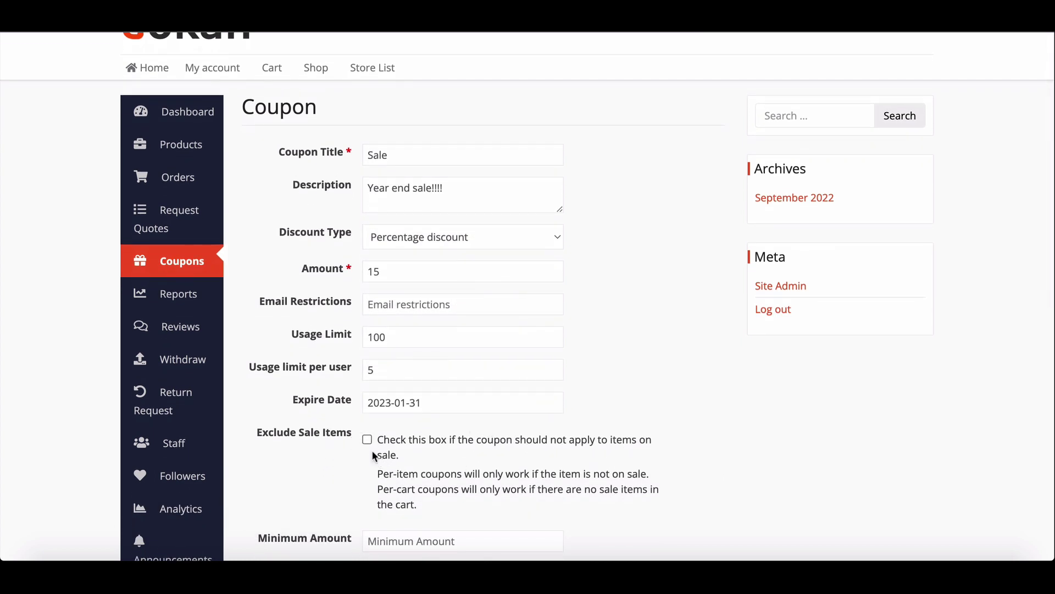
pyautogui.scroll(-2, 370, 444)
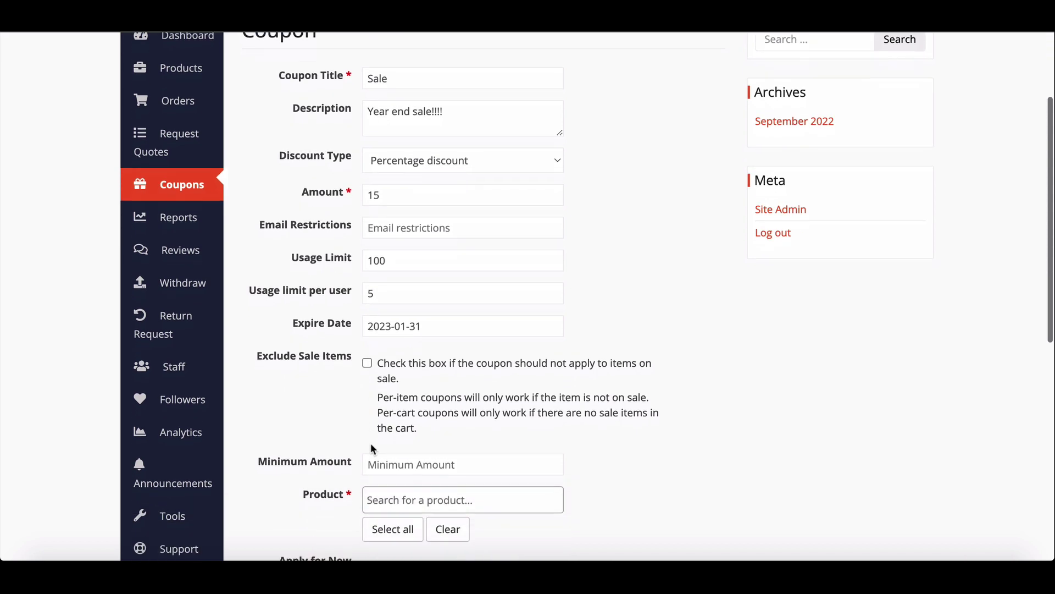
pyautogui.scroll(-1, 371, 449)
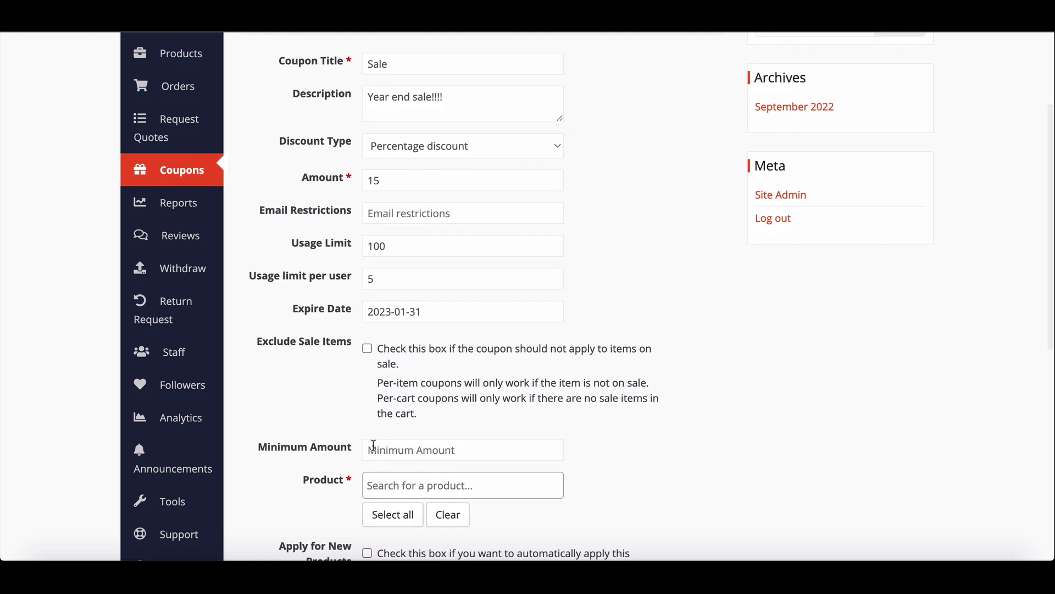
pyautogui.scroll(-2, 372, 443)
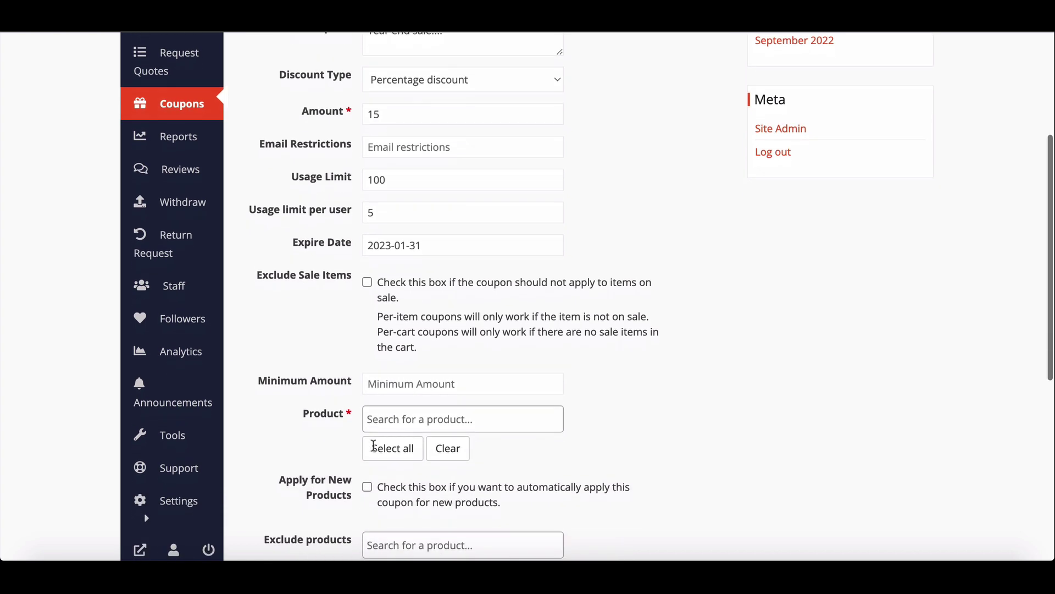
pyautogui.click(381, 416)
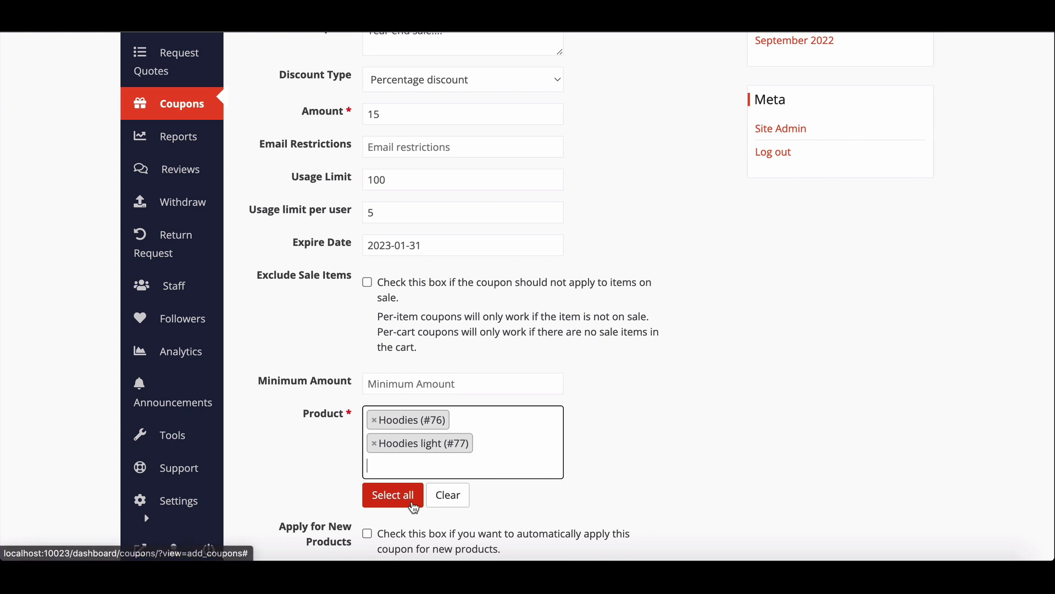
pyautogui.scroll(-2, 413, 508)
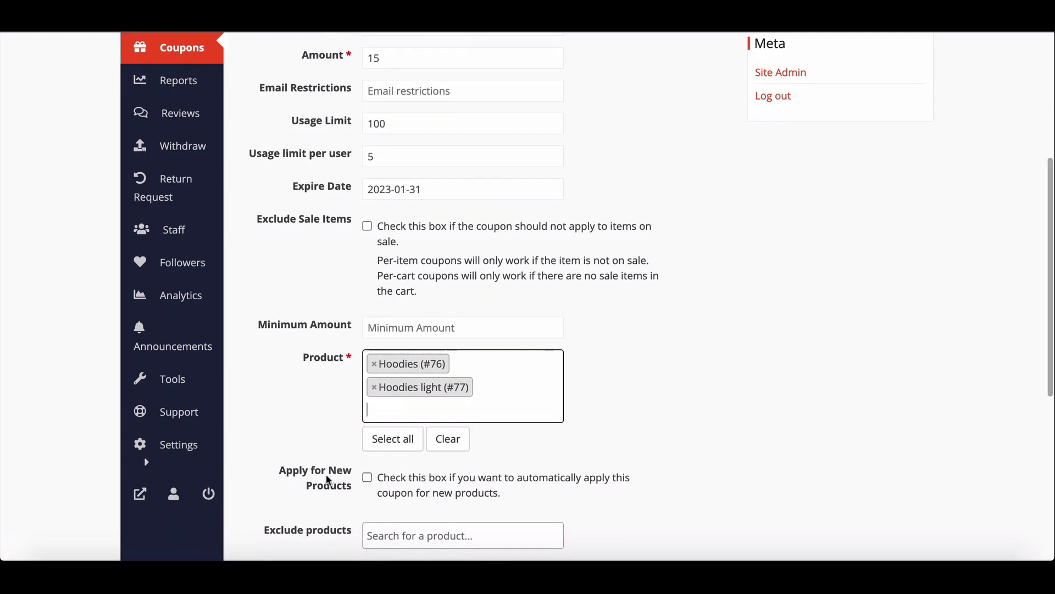
# - Enable Apply for New Products and exclude Hoodies white and Hoodies red
pyautogui.click(372, 480)
pyautogui.scroll(-3, 372, 481)
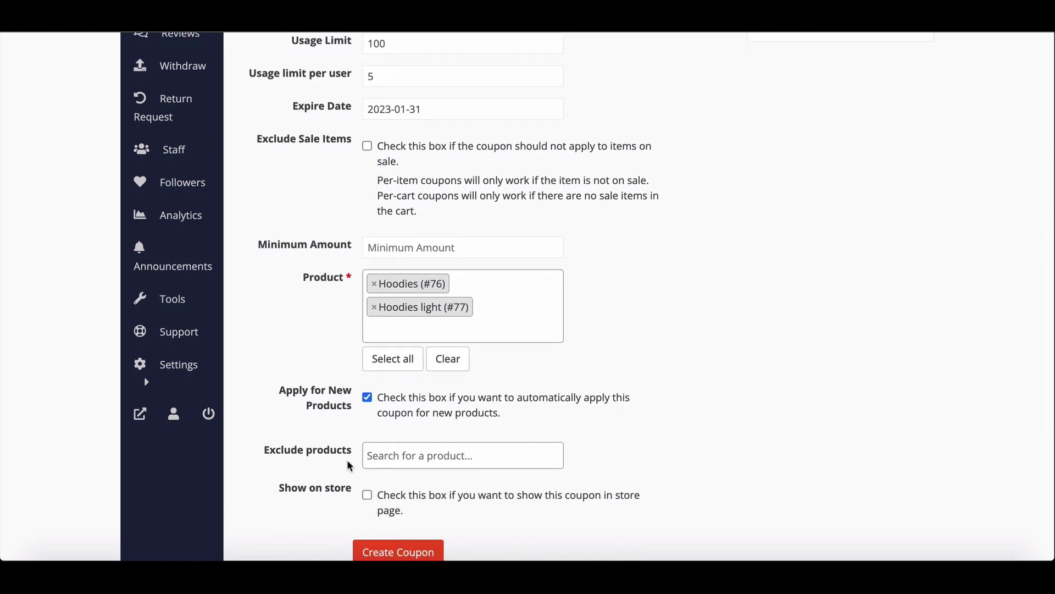
pyautogui.click(380, 457)
pyautogui.write('hoo')
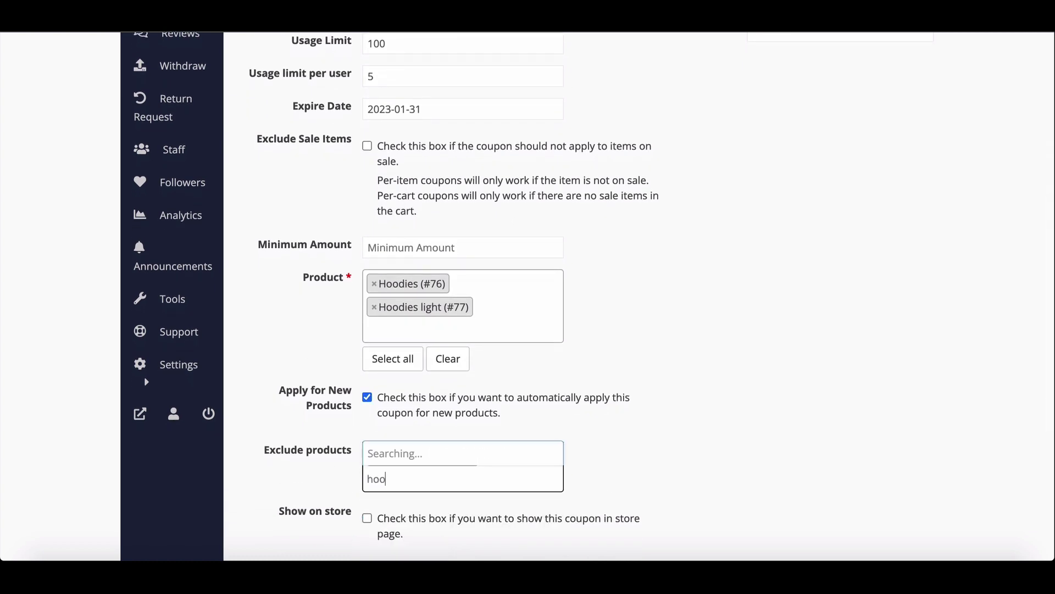
pyautogui.write('die')
pyautogui.click(431, 453)
# - Enable Show on store and create the Sale coupon
pyautogui.scroll(-3, 393, 500)
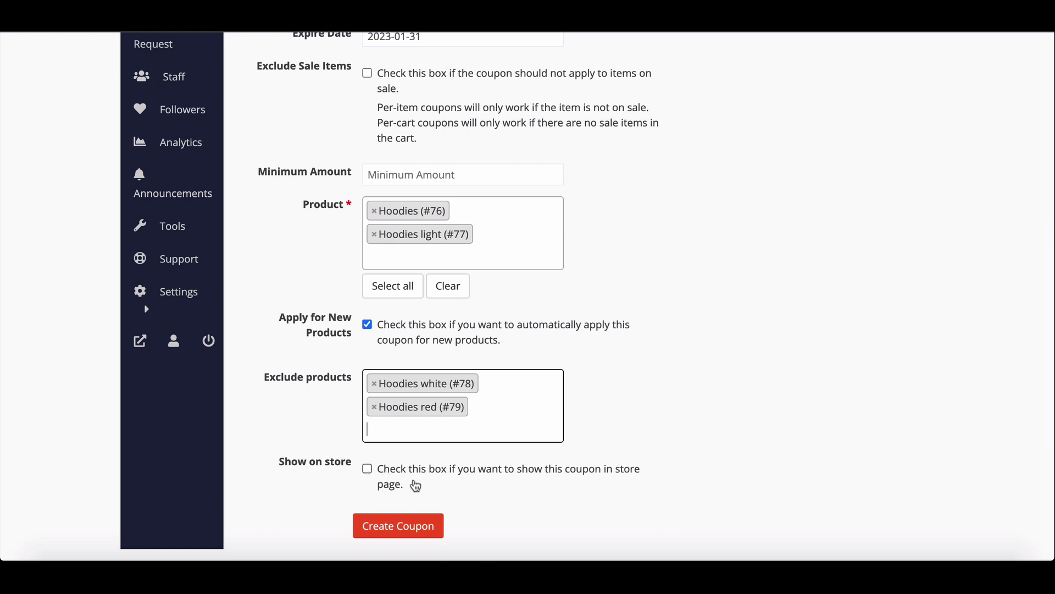
pyautogui.click(368, 470)
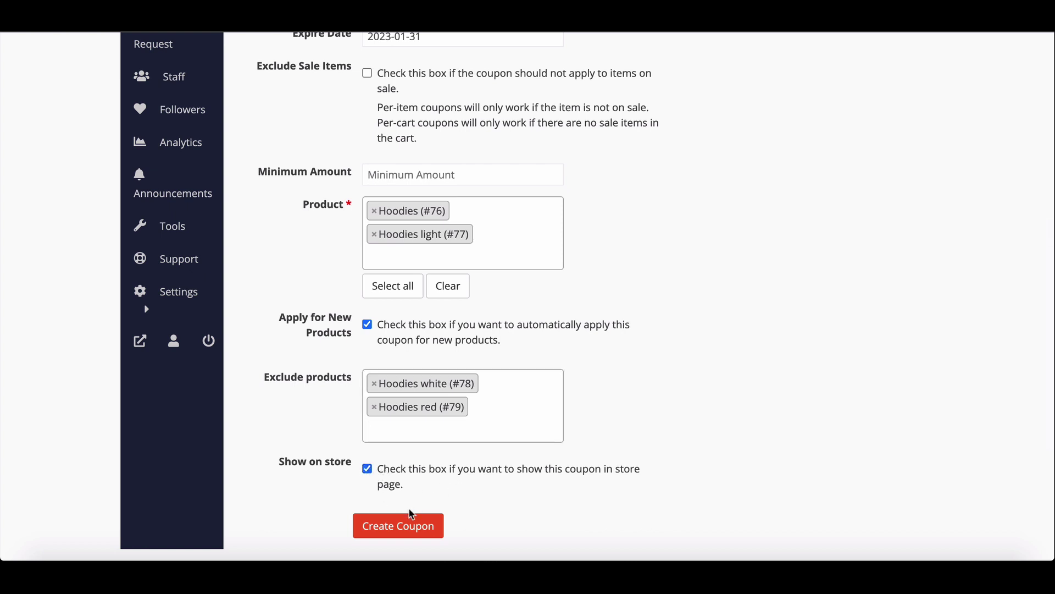
pyautogui.click(407, 522)
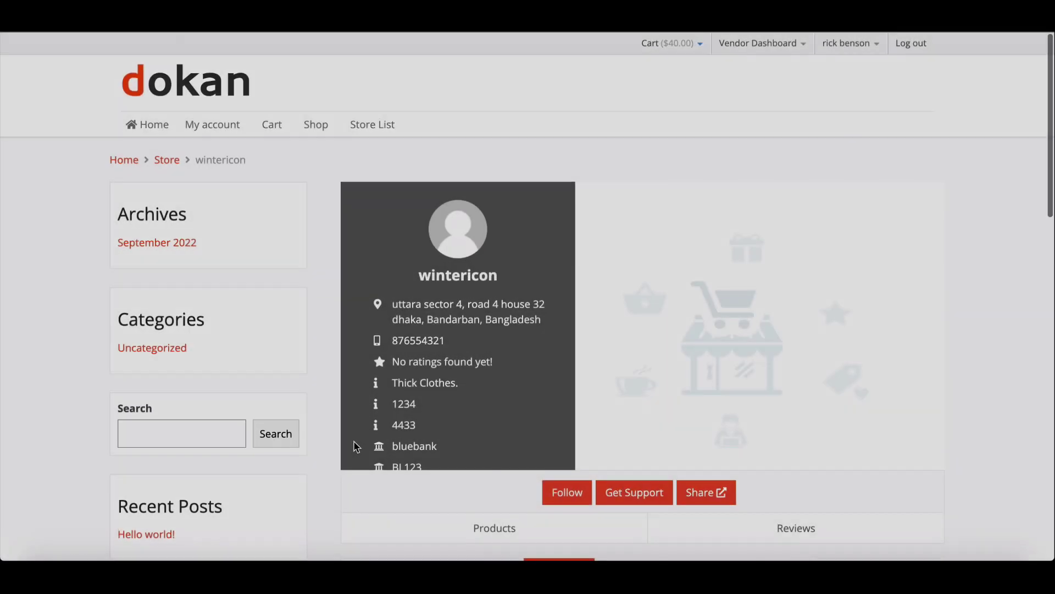
# - Confirm the 15% Discount 'Sale' coupon card on the store page, then open the Hoodies product
pyautogui.scroll(-2, 354, 442)
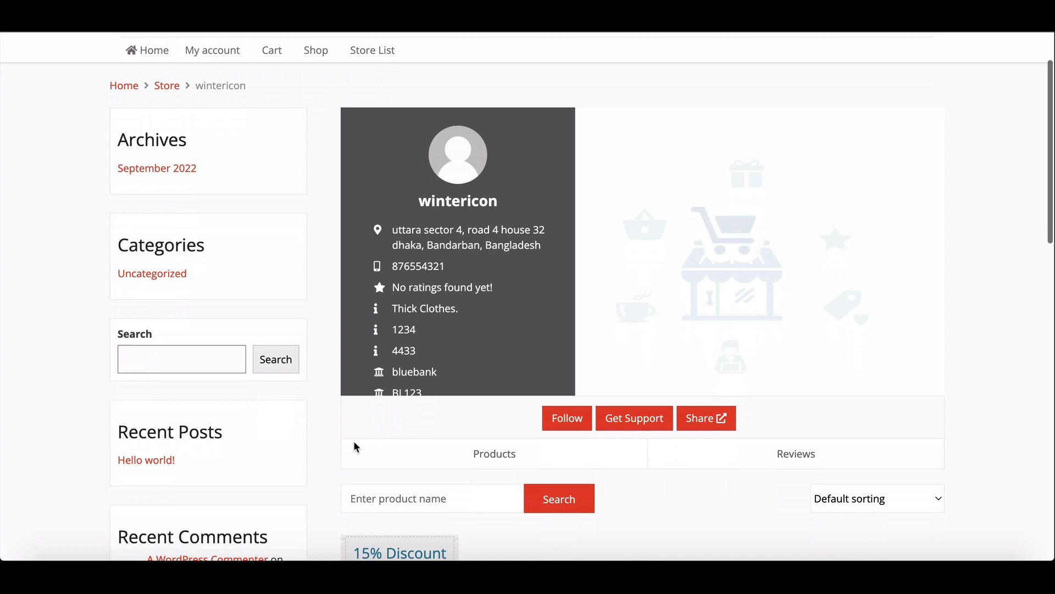
pyautogui.scroll(-5, 356, 448)
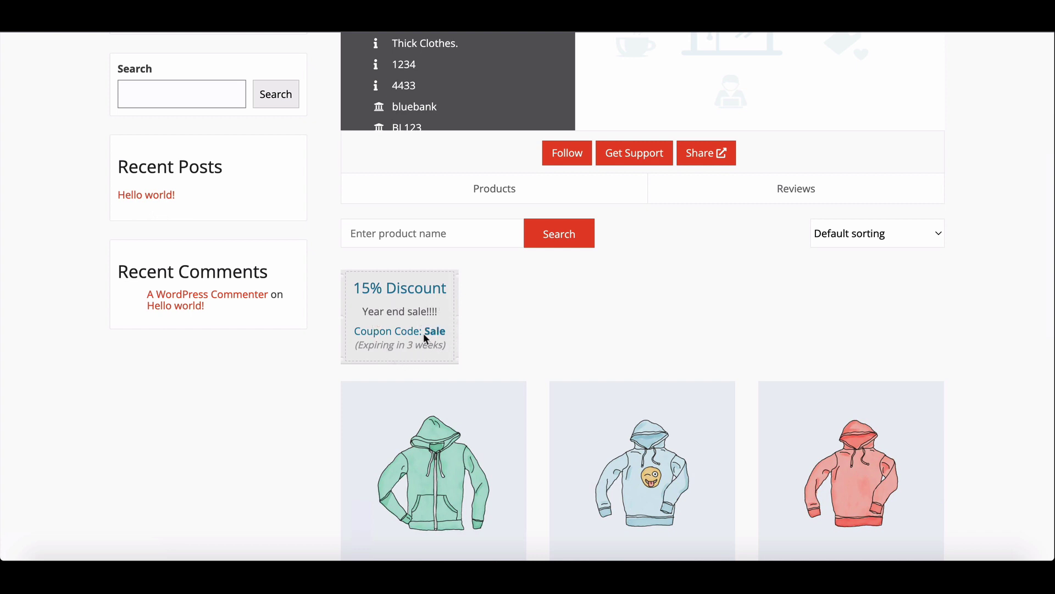
pyautogui.scroll(-1, 426, 339)
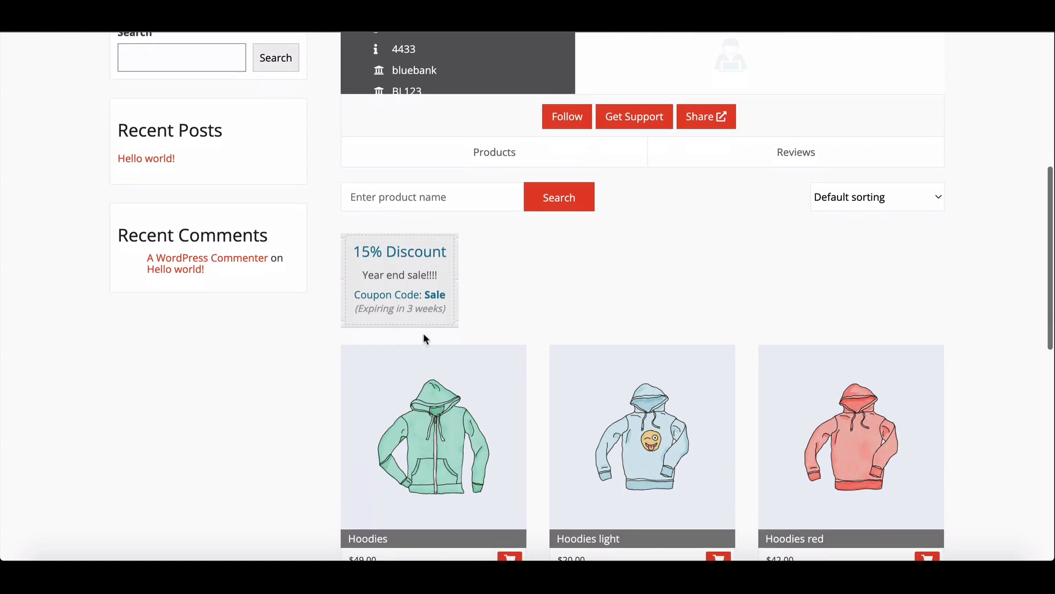
pyautogui.scroll(-1, 426, 339)
pyautogui.scroll(-1, 425, 338)
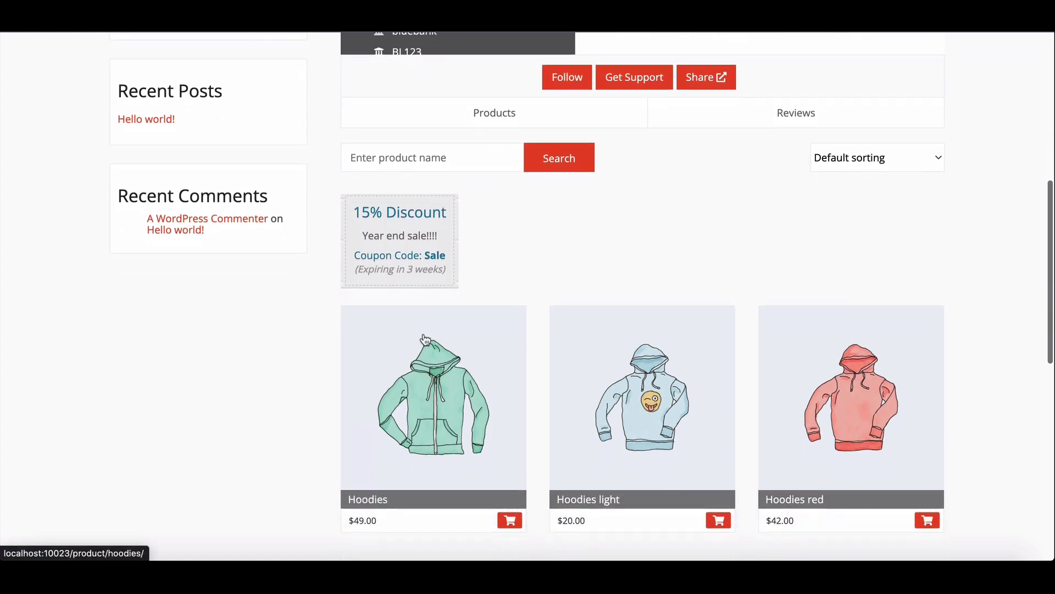
pyautogui.scroll(-2, 425, 338)
pyautogui.scroll(-3, 426, 339)
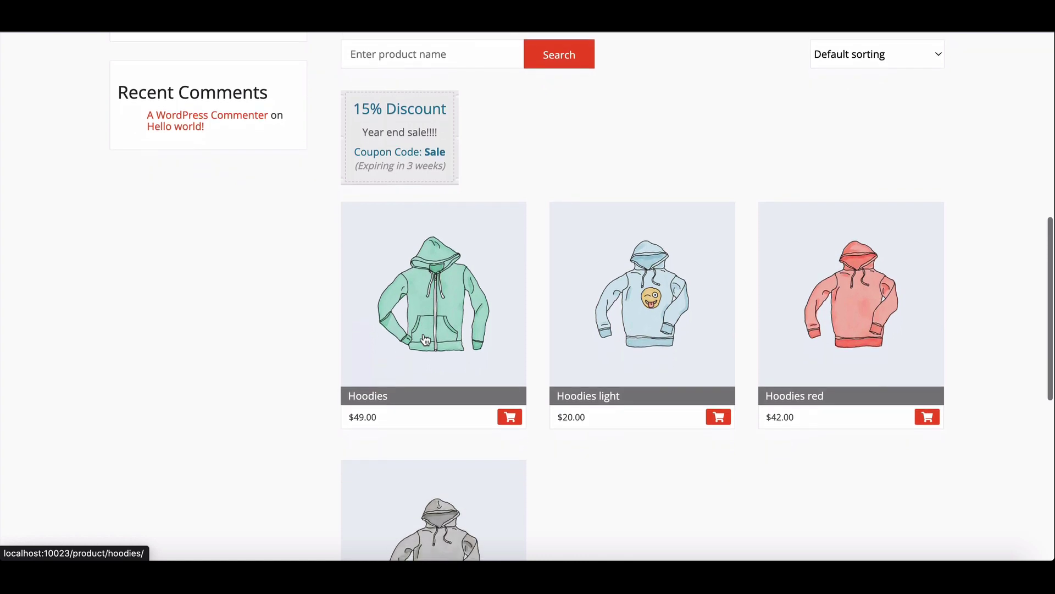
pyautogui.scroll(-1, 425, 339)
pyautogui.scroll(3, 426, 339)
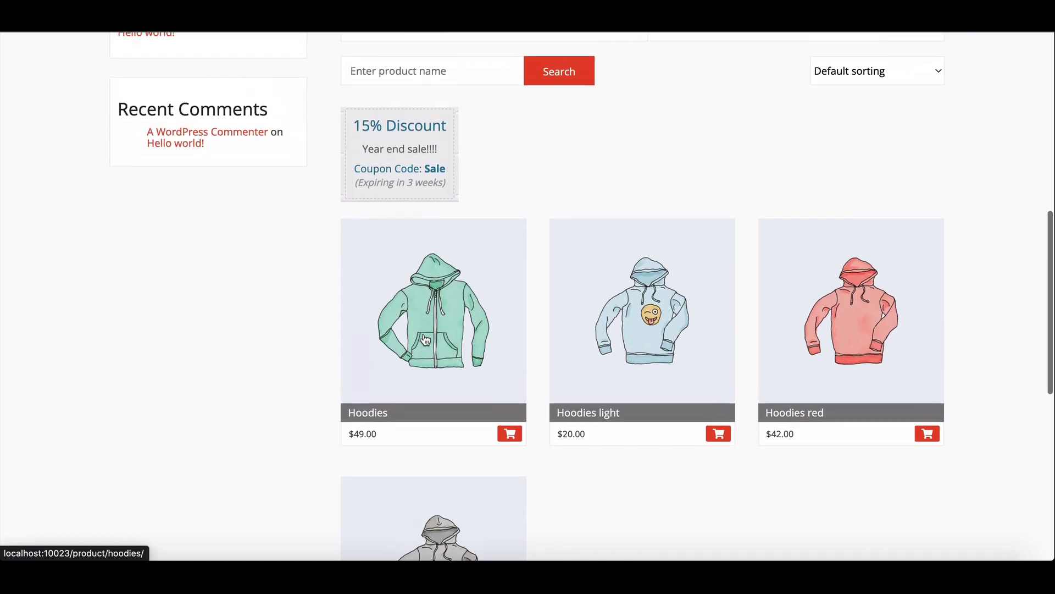
pyautogui.scroll(-1, 425, 340)
pyautogui.click(372, 416)
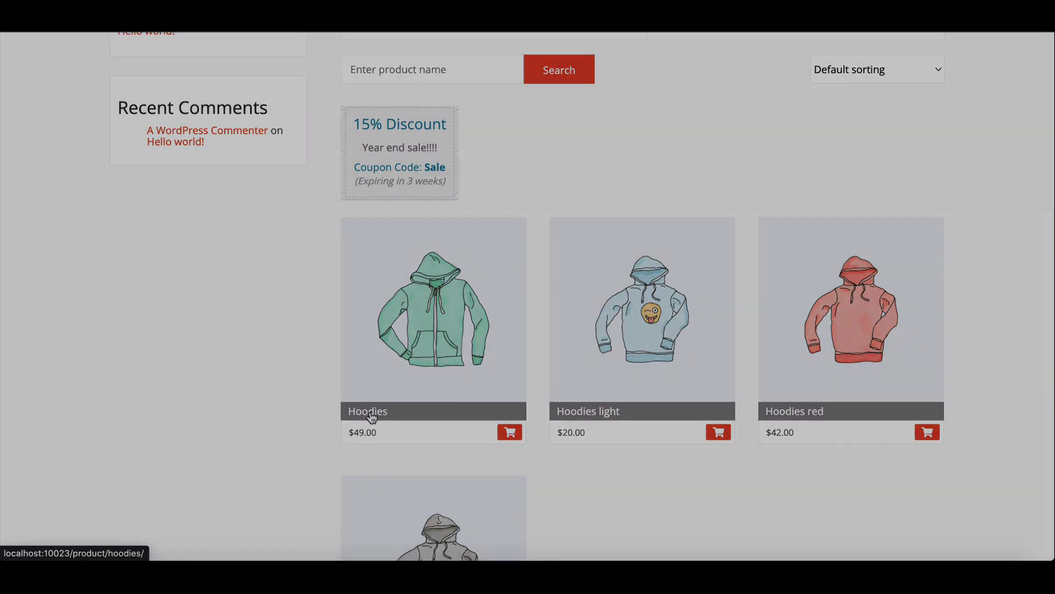